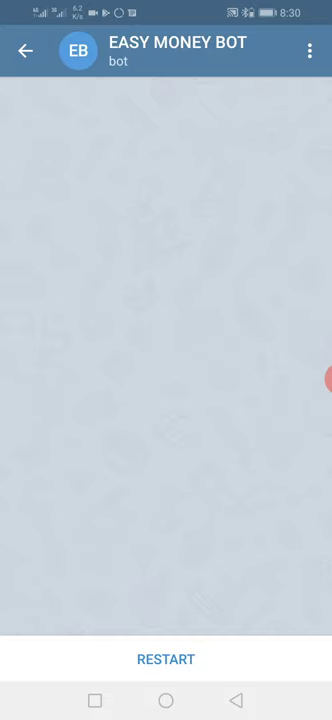
Restart EASY MONEY BOT to bring up its welcome menu
left_click(328, 378)
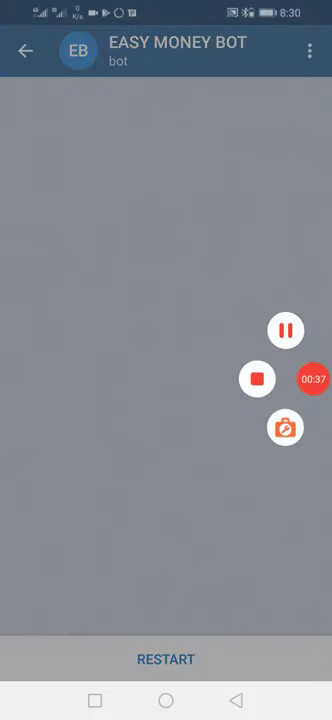
left_click(313, 378)
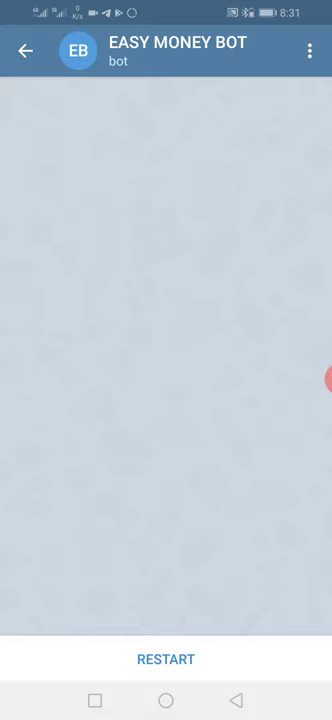
left_click(166, 659)
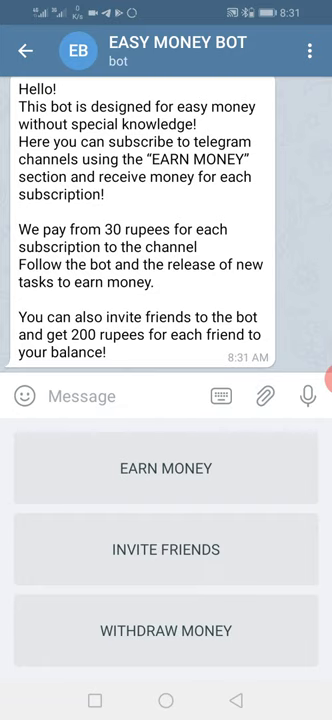
Request the bot's EARN MONEY and INVITE FRIENDS replies, then view the bot's info page
left_click(166, 468)
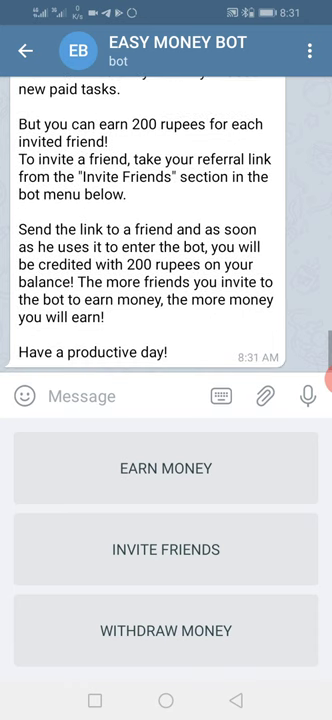
scroll(166, 220, "up", 3)
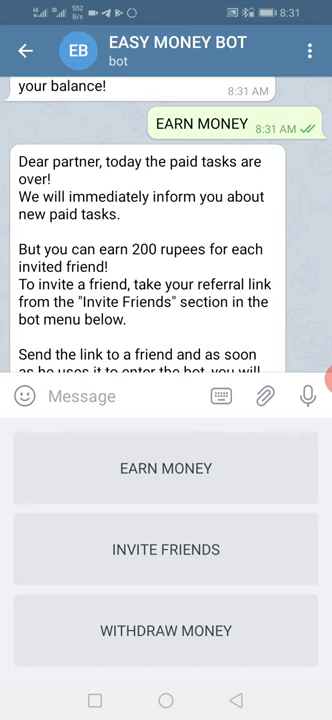
left_click(166, 549)
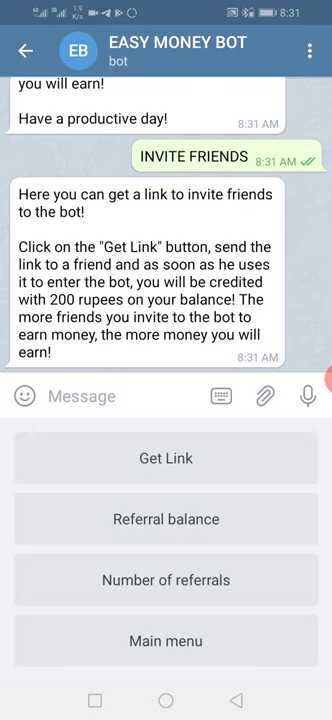
left_click(160, 50)
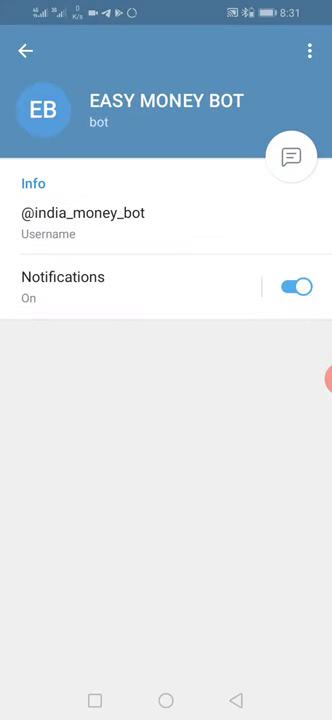
Glance at the bot profile's ⋮ options menu, then go back to the EASY MONEY BOT chat
left_click(309, 50)
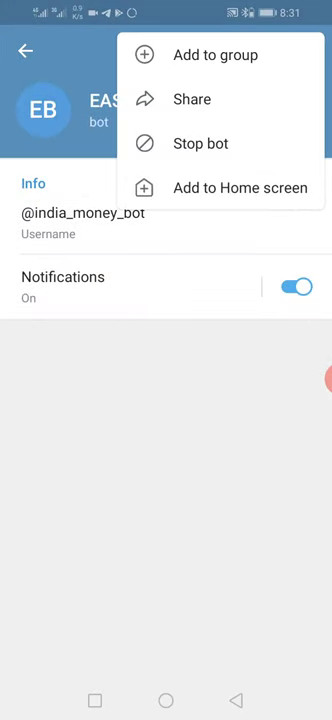
left_click(25, 50)
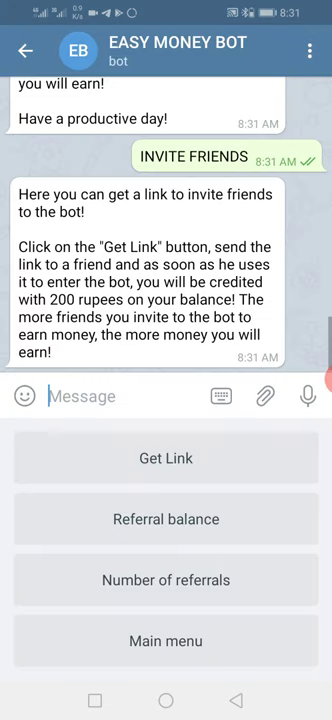